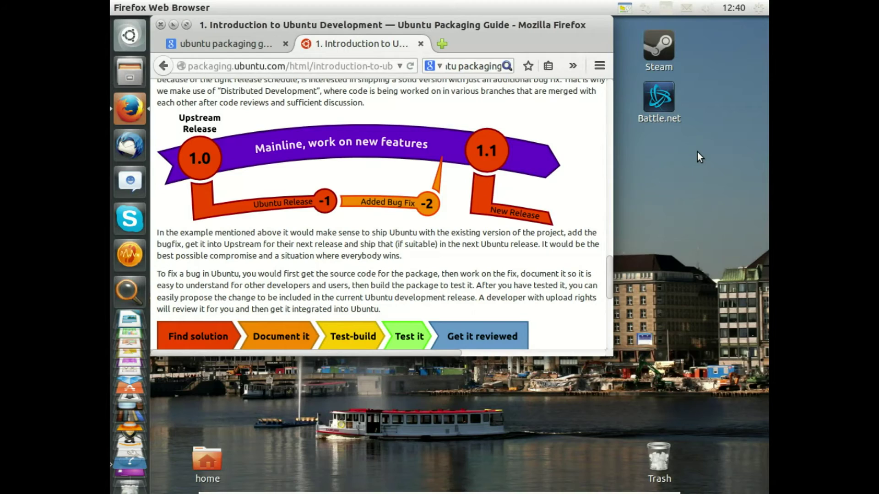
# - Open a new Firefox window and move it clear of the screen edge, over the Ubuntu documentation window
pyautogui.hotkey('ctrl', 'alt', 'Right')
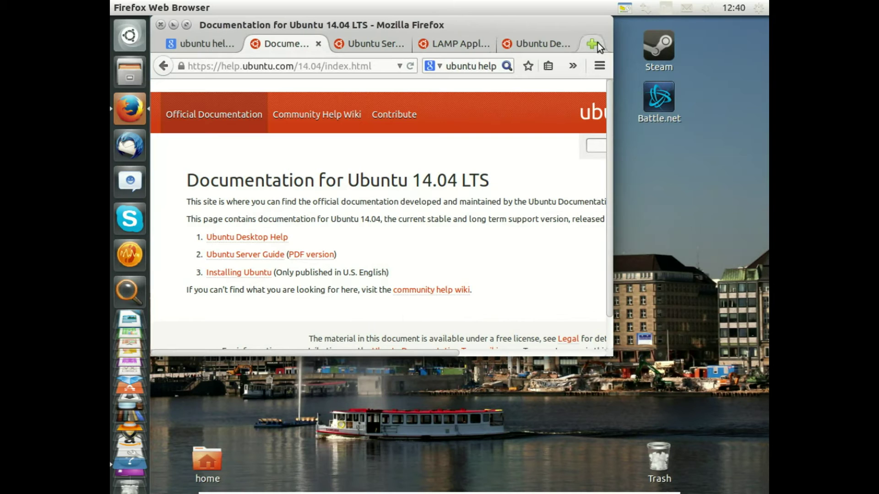
pyautogui.rightClick(130, 109)
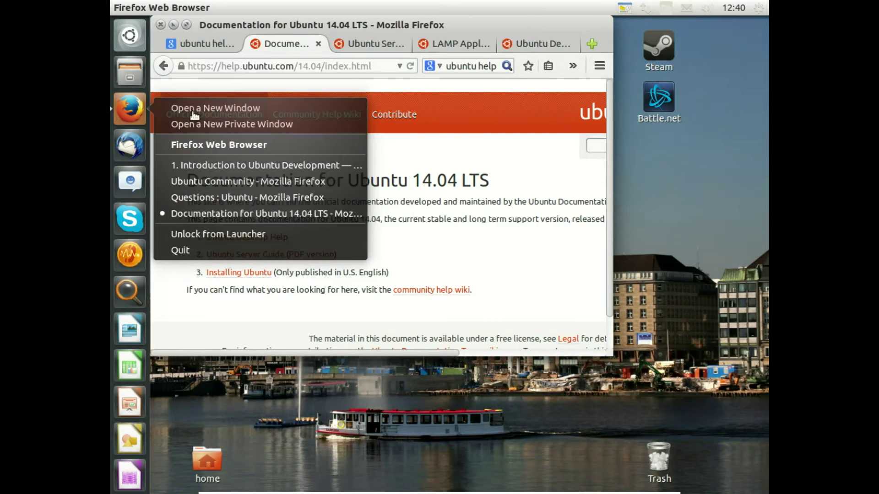
pyautogui.click(471, 135)
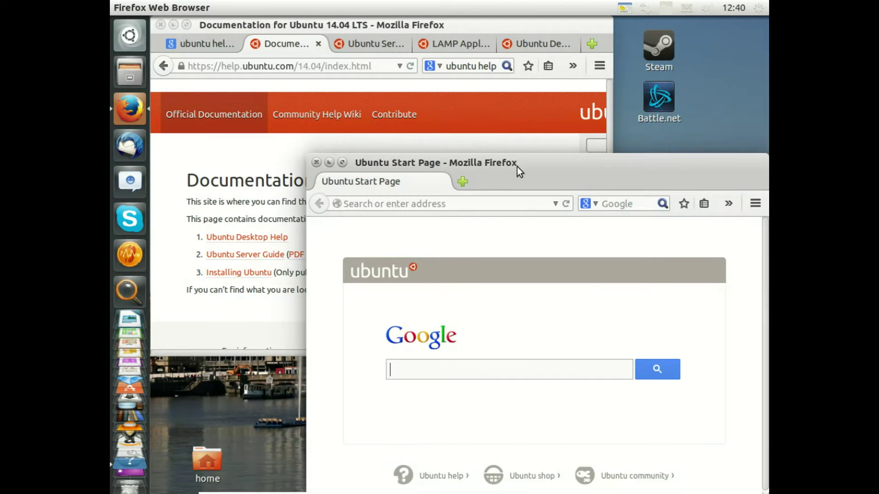
pyautogui.moveTo(517, 166); pyautogui.dragTo(408, 98)
# - Search the web for "ubuntu development" and maximize the browser window
pyautogui.click(533, 136)
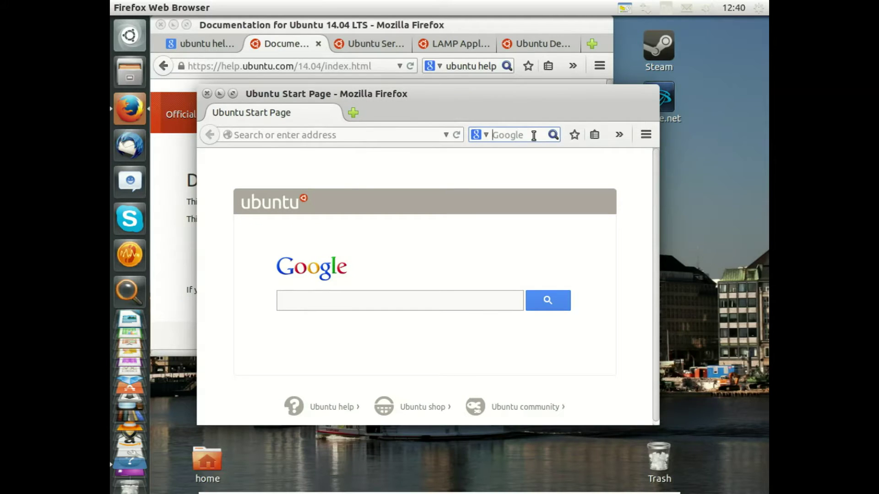
pyautogui.write('ubuntu de')
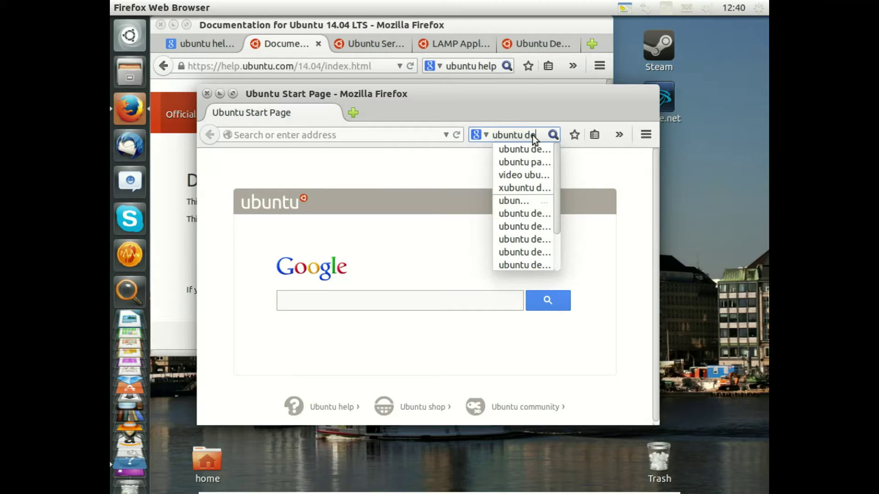
pyautogui.write('velopment')
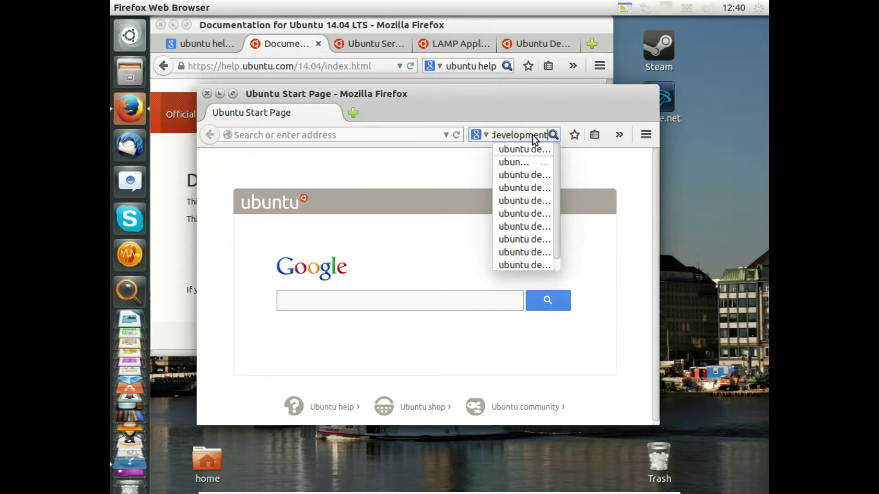
pyautogui.press('Return')
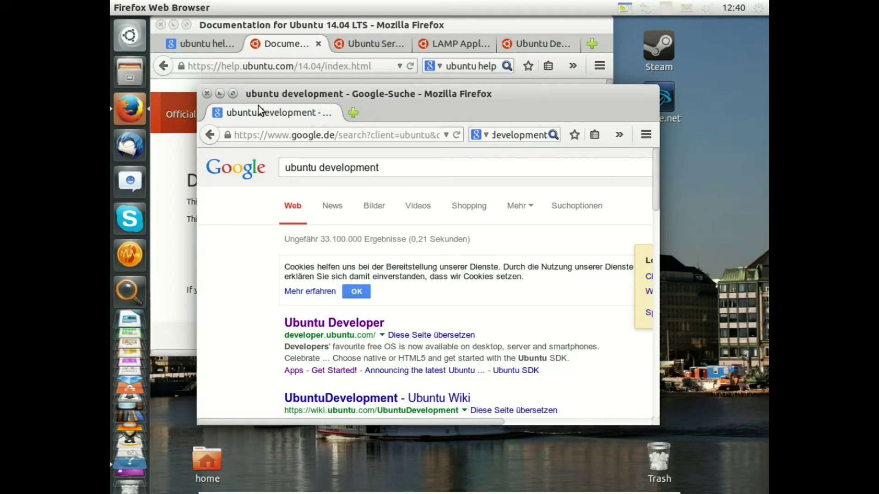
pyautogui.click(233, 95)
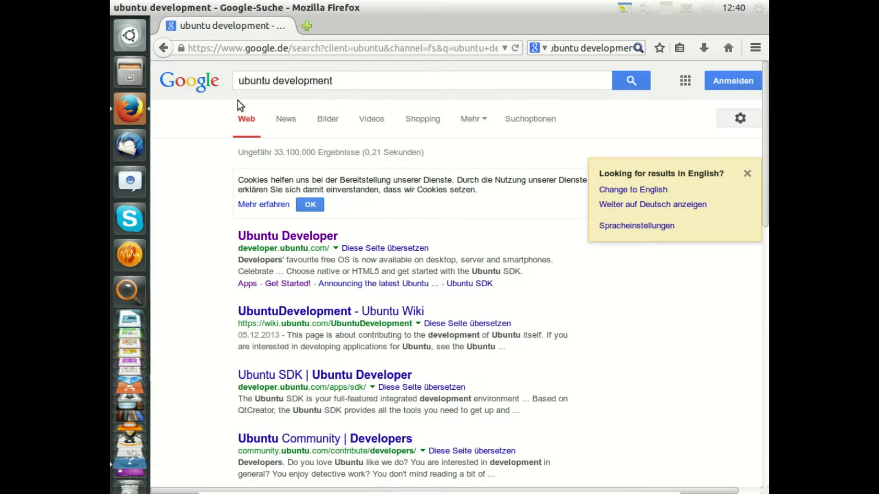
# - Open the Ubuntu Developer search result in a new tab and switch to it
pyautogui.rightClick(286, 241)
pyautogui.press('Escape')
pyautogui.middleClick(319, 242)
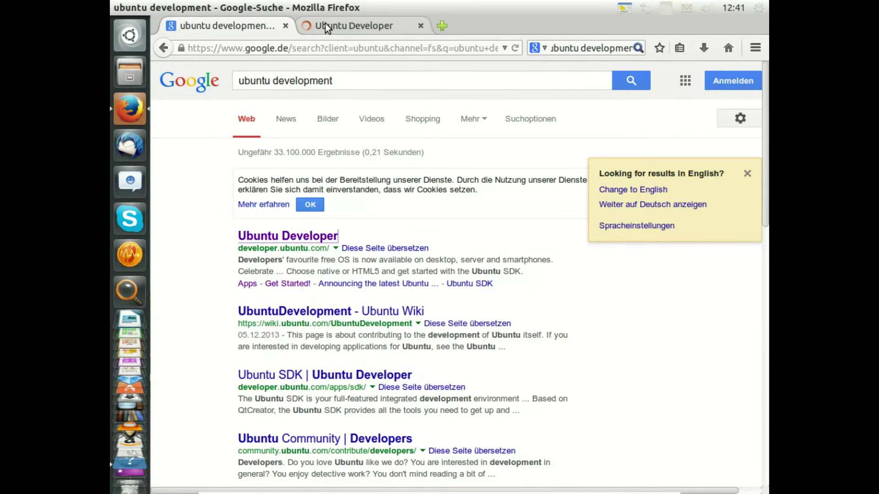
pyautogui.click(320, 25)
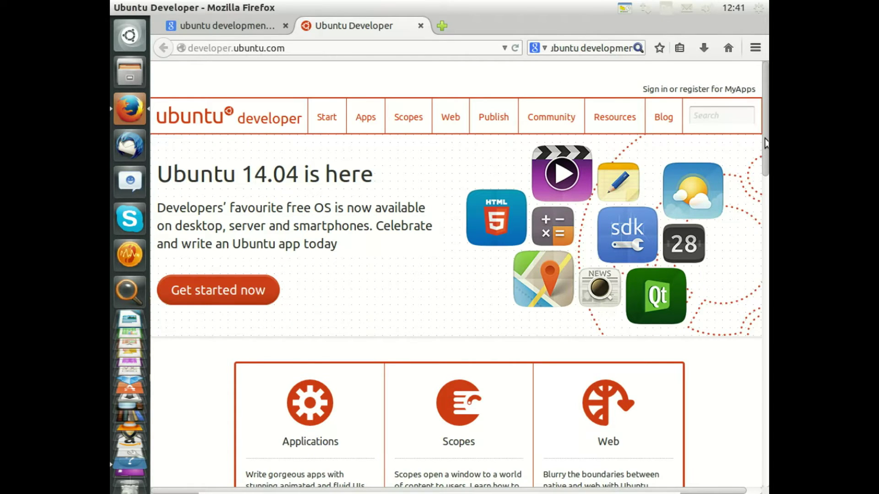
# - Open the Scopes section from the Ubuntu Developer home page and read through its content
pyautogui.scroll(-1, 766, 167)
pyautogui.scroll(-4, 766, 167)
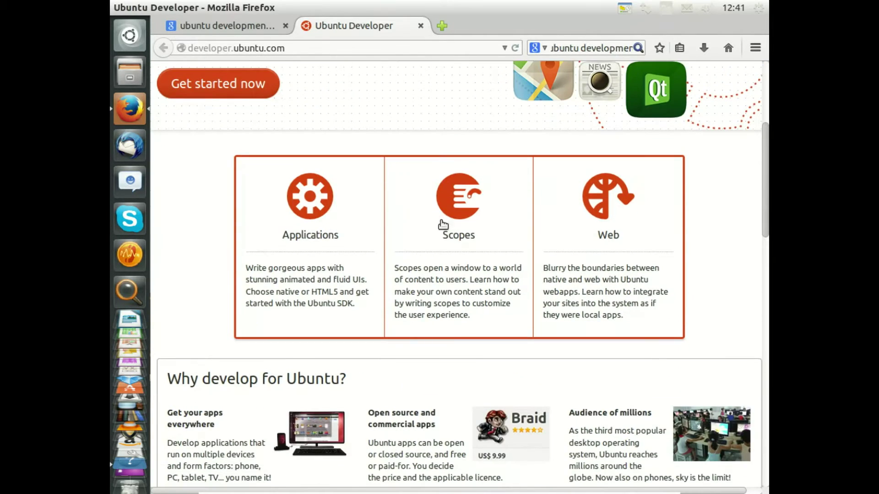
pyautogui.click(447, 236)
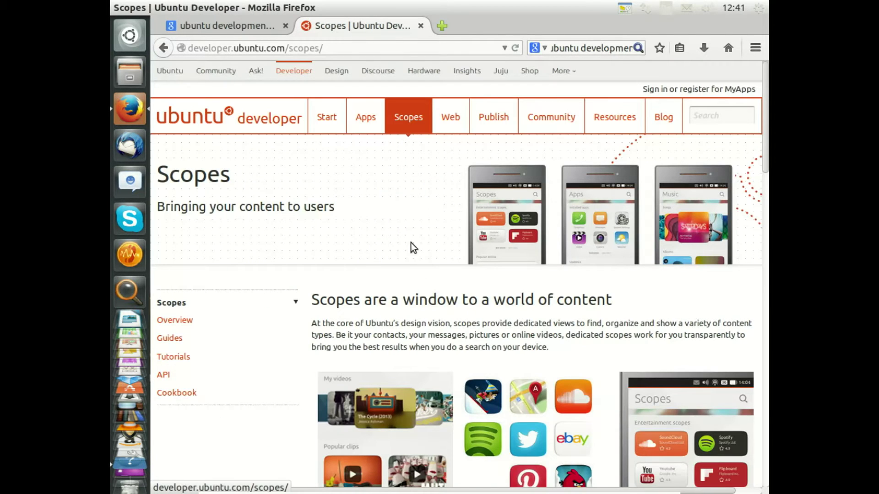
pyautogui.scroll(-6, 767, 138)
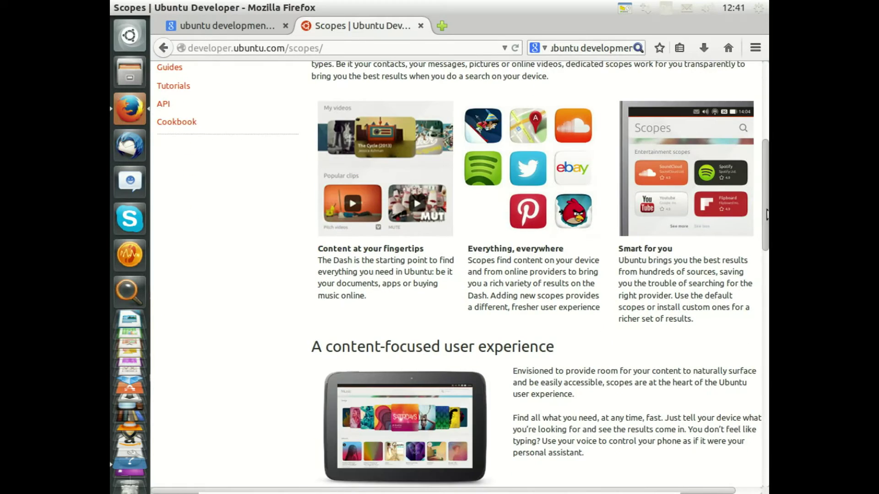
pyautogui.scroll(-17, 766, 262)
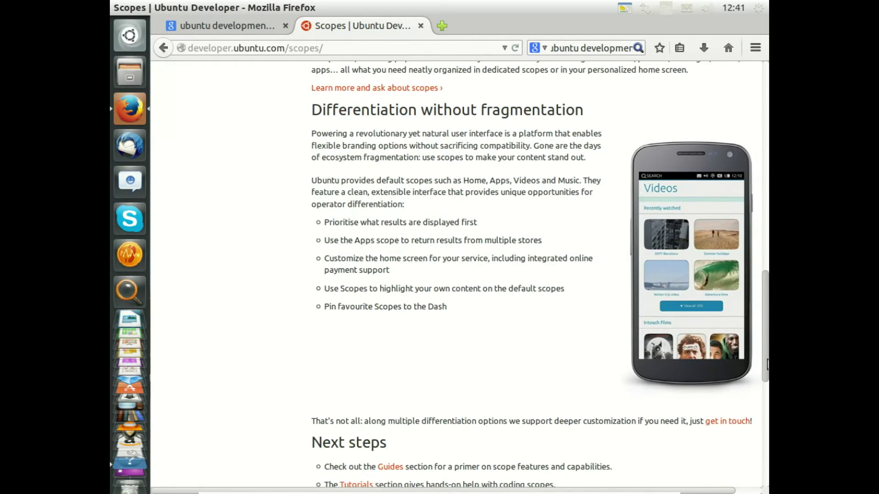
pyautogui.scroll(20, 768, 414)
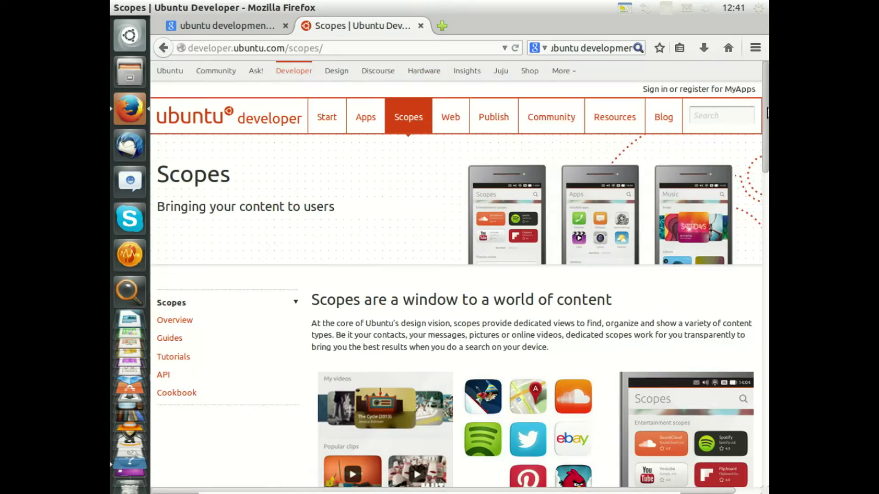
# - Return to the Ubuntu Developer home page and view the Applications section
pyautogui.click(163, 48)
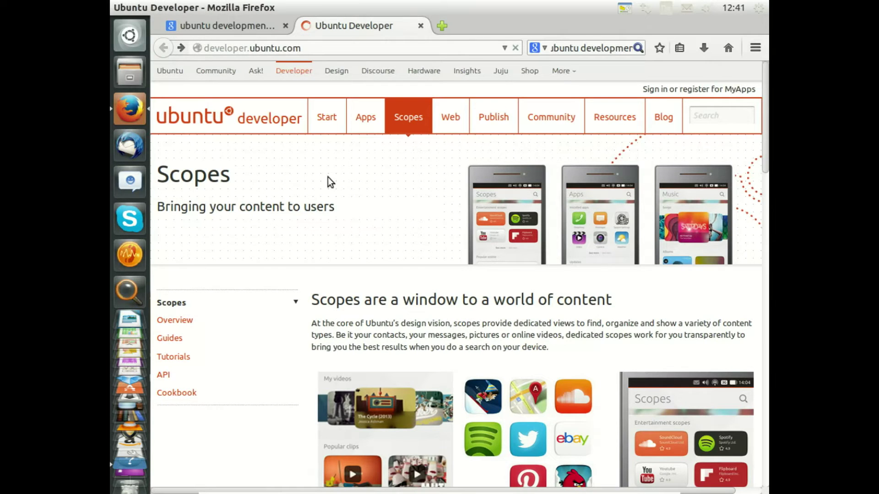
pyautogui.click(313, 237)
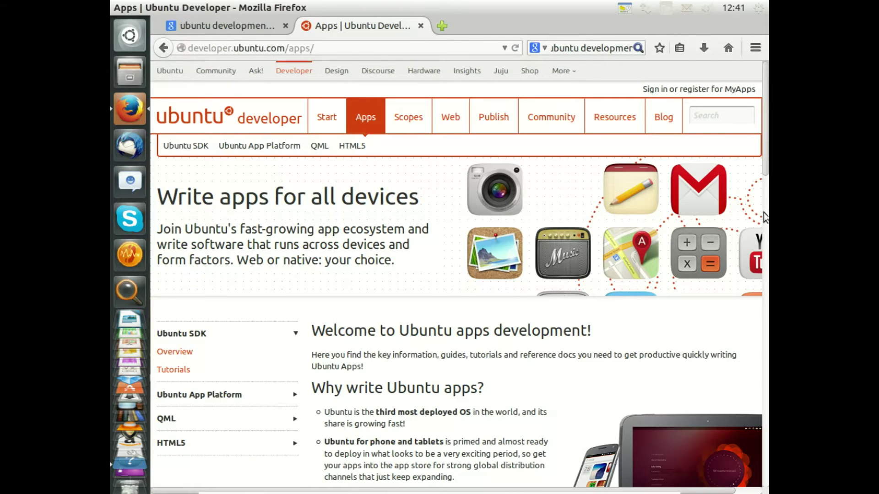
pyautogui.moveTo(765, 163); pyautogui.dragTo(766, 192)
# - Go back to the home page and look through the Web integration section
pyautogui.click(165, 48)
pyautogui.click(603, 235)
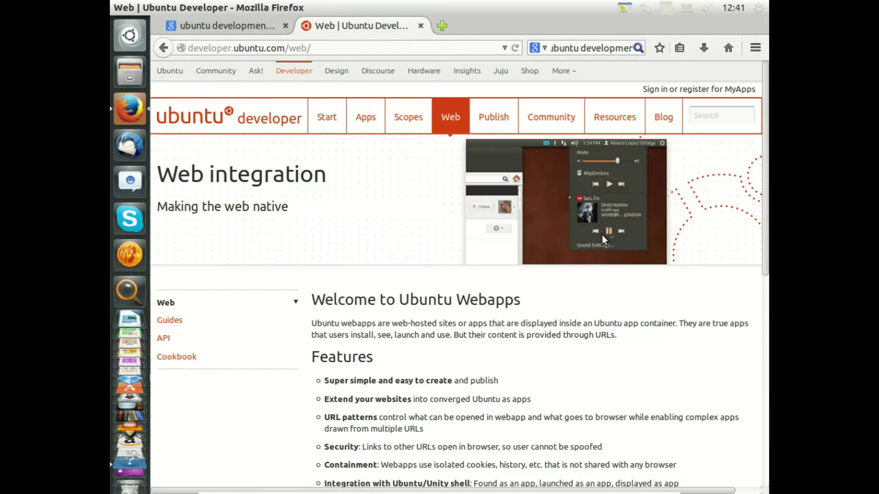
pyautogui.moveTo(765, 150); pyautogui.dragTo(766, 241)
pyautogui.scroll(5, 757, 156)
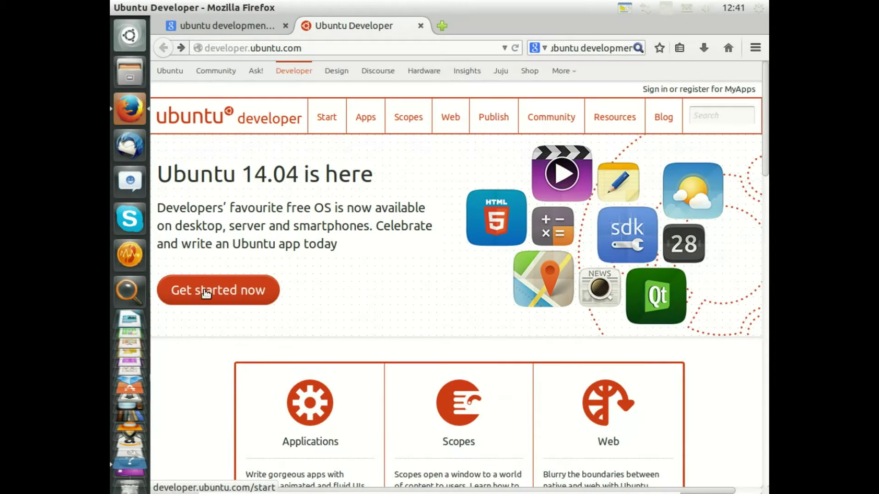
# - Open the Get Started page from the home page and read its guide to installing the Ubuntu SDK
pyautogui.click(199, 295)
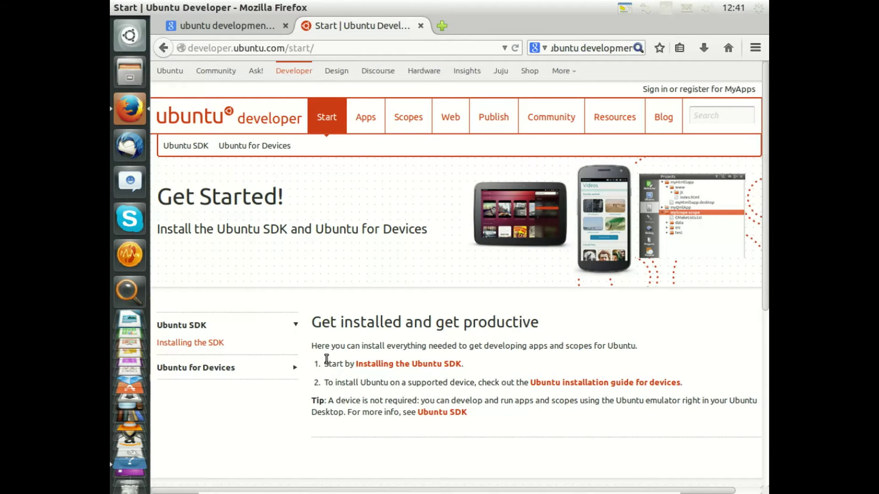
pyautogui.moveTo(765, 254); pyautogui.dragTo(765, 291)
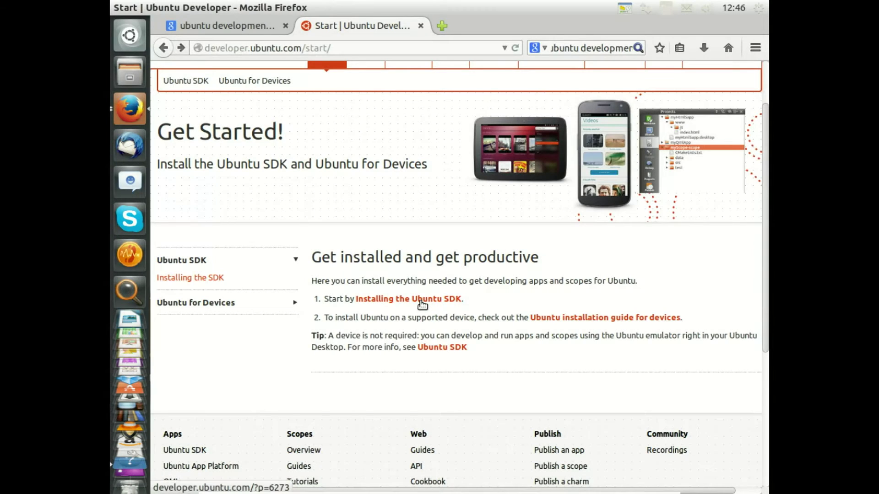
pyautogui.click(422, 302)
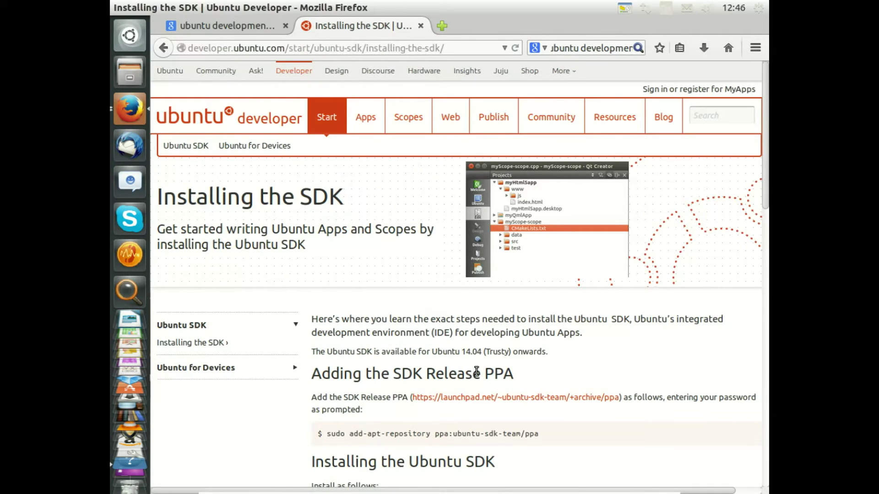
pyautogui.scroll(-3, 579, 361)
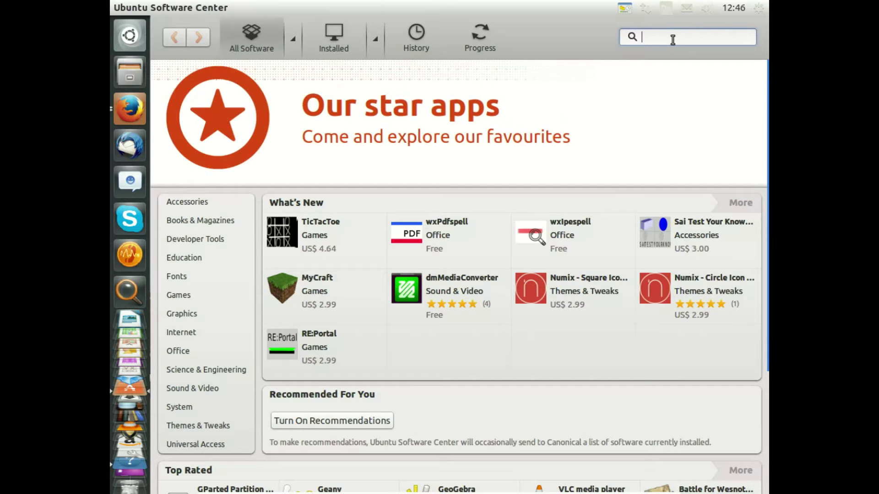
# - In Ubuntu Software Center, search for "qtcreator" and start installing Qt Creator
pyautogui.write('qtcreator')
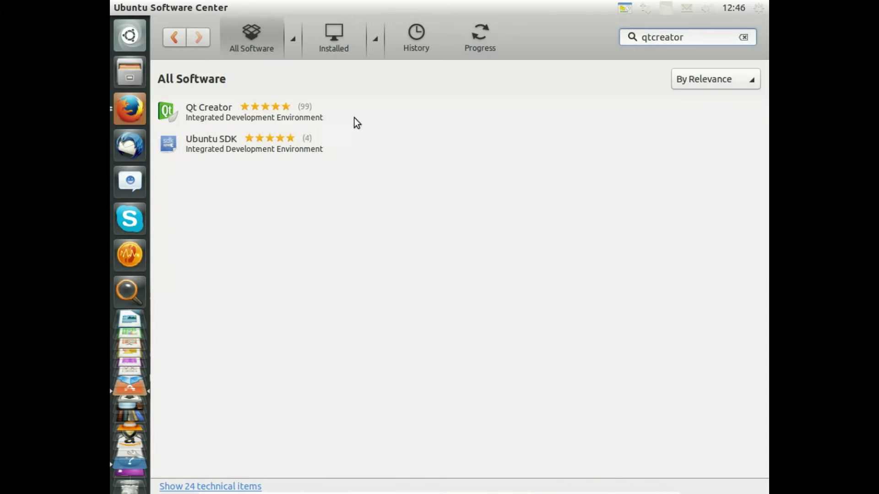
pyautogui.click(213, 119)
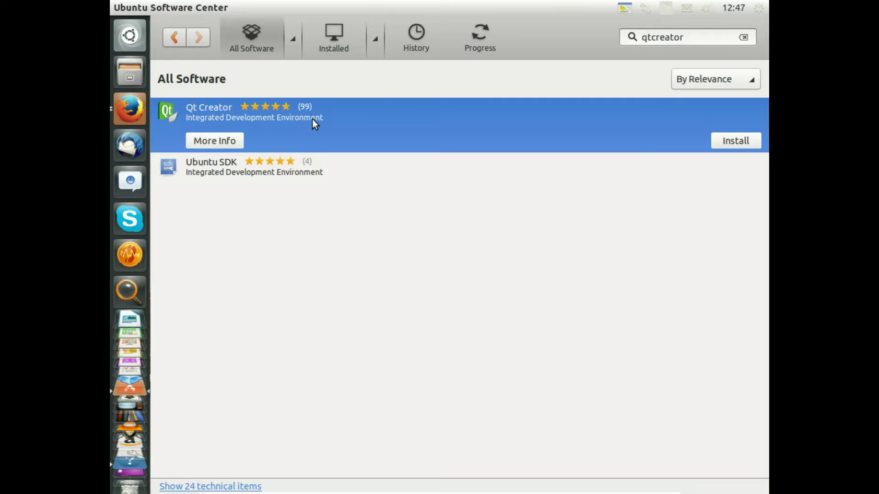
pyautogui.click(735, 142)
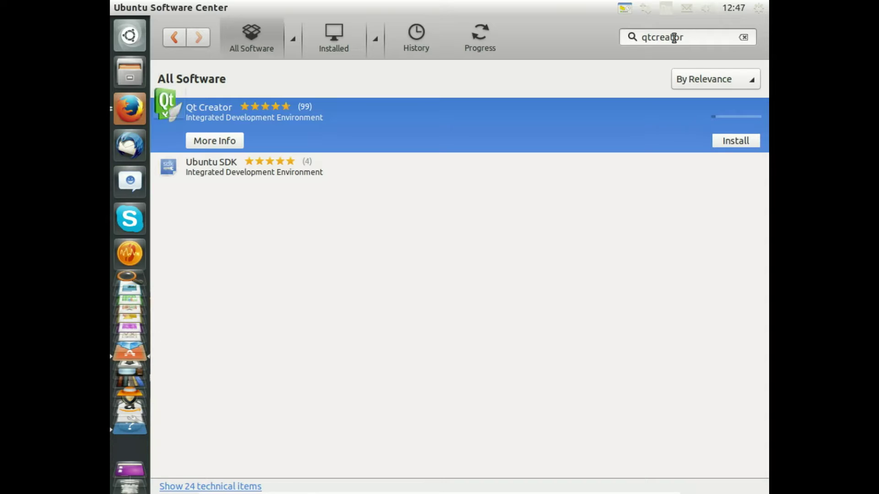
# - Clear the software search and authorize the Qt Creator installation with the account password
pyautogui.moveTo(686, 37); pyautogui.dragTo(641, 38)
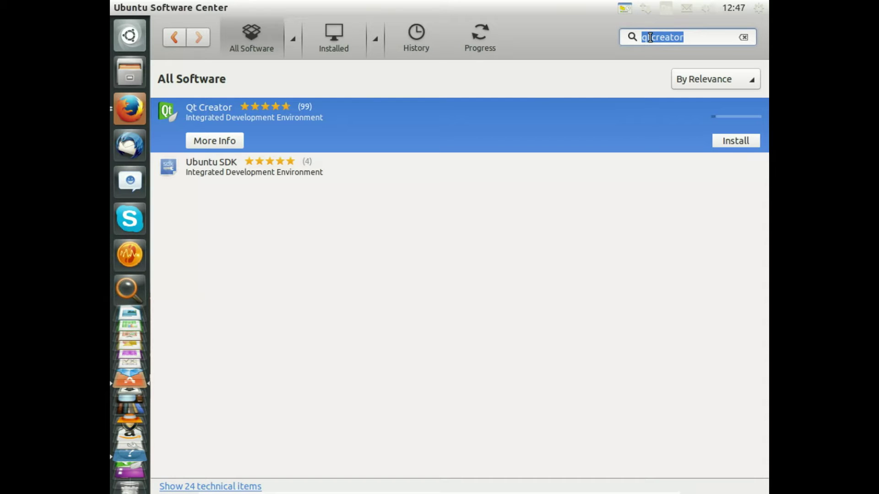
pyautogui.press('BackSpace')
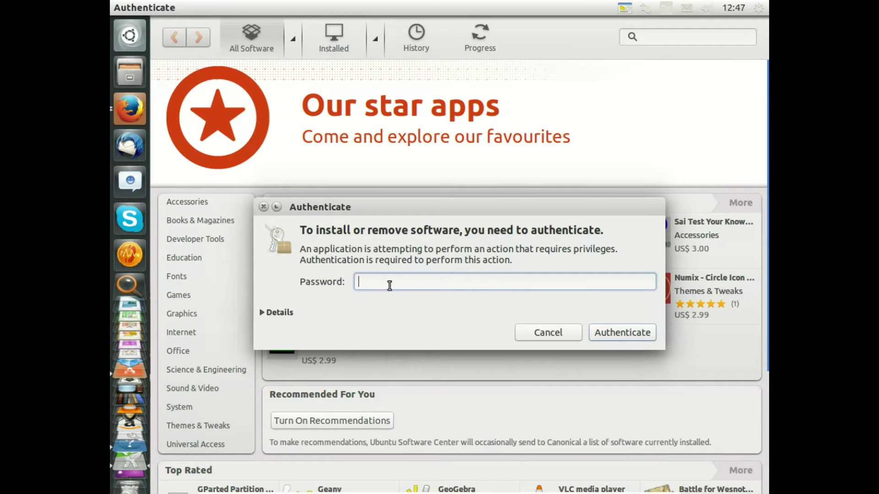
pyautogui.write('********')
pyautogui.press('Return')
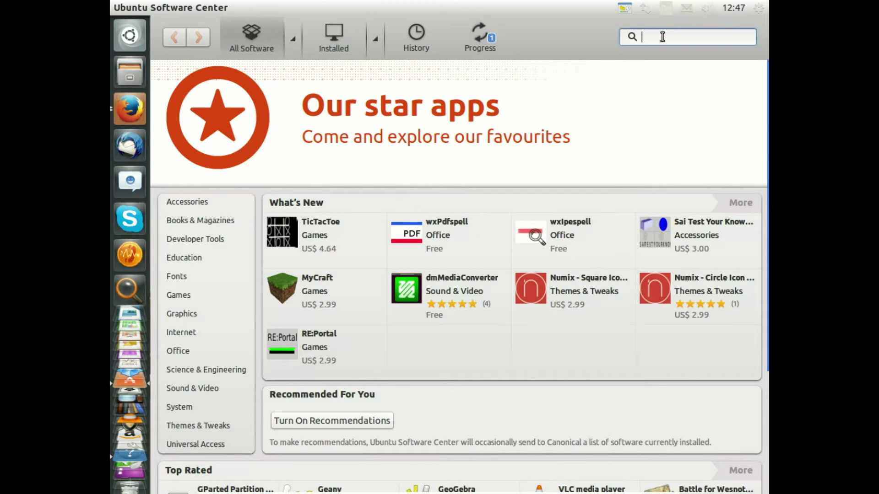
# - Search the software catalogue for "qt base example" and open the details of the qtbase5-examples package
pyautogui.write('qt')
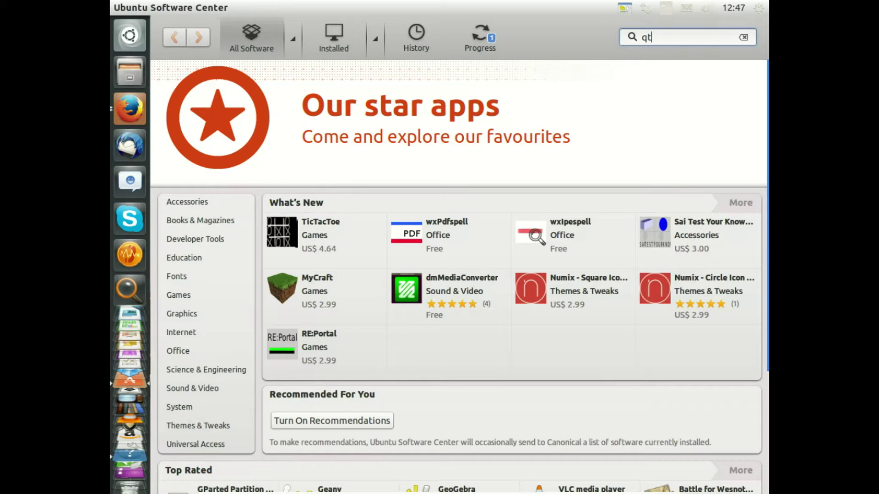
pyautogui.write(' ba')
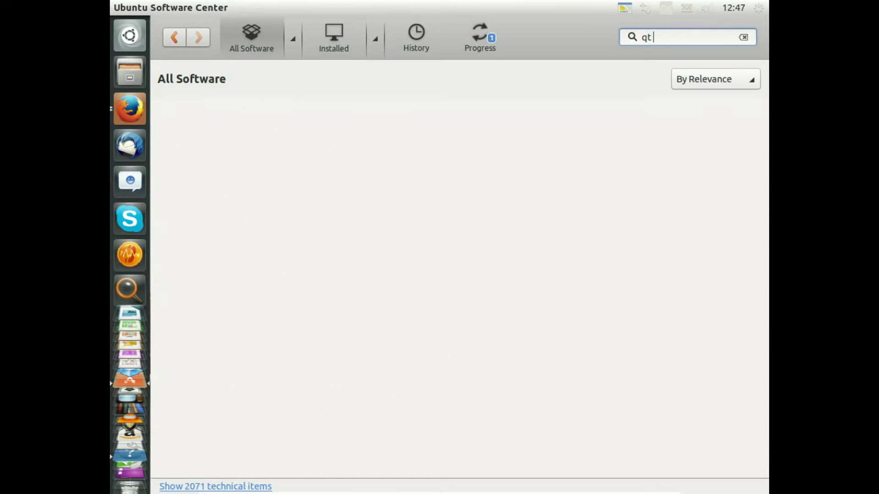
pyautogui.write('se e')
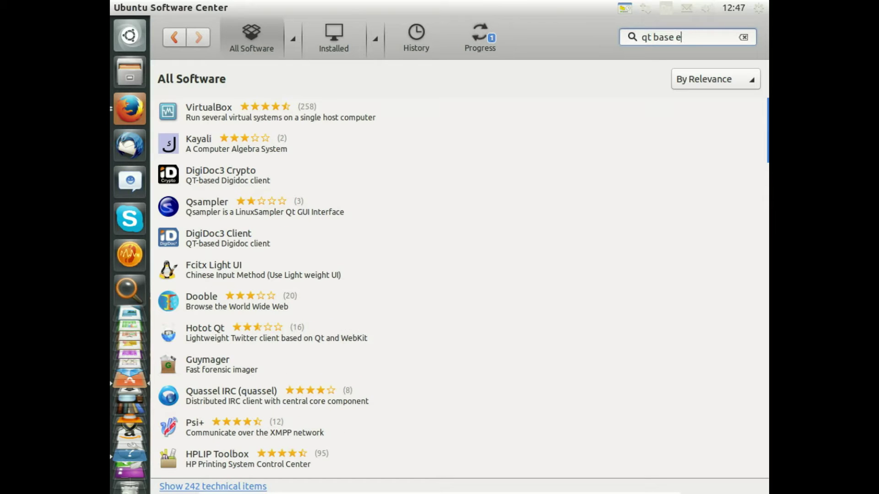
pyautogui.write('xamle')
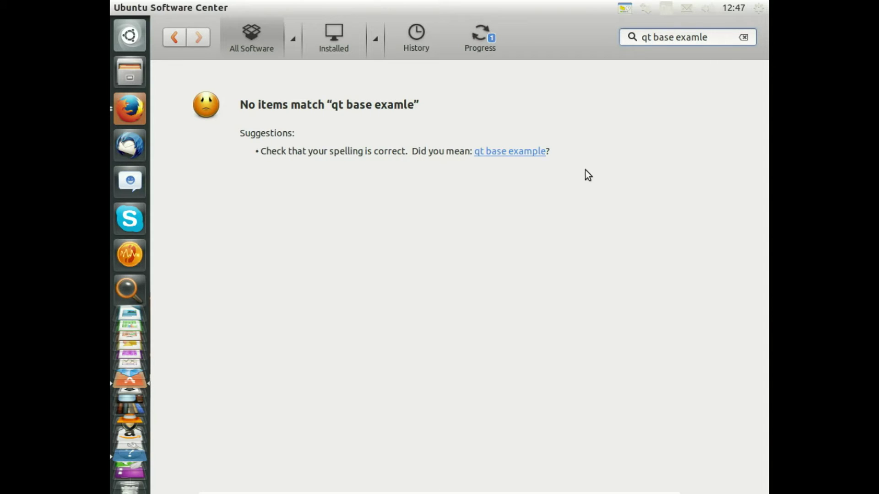
pyautogui.click(531, 153)
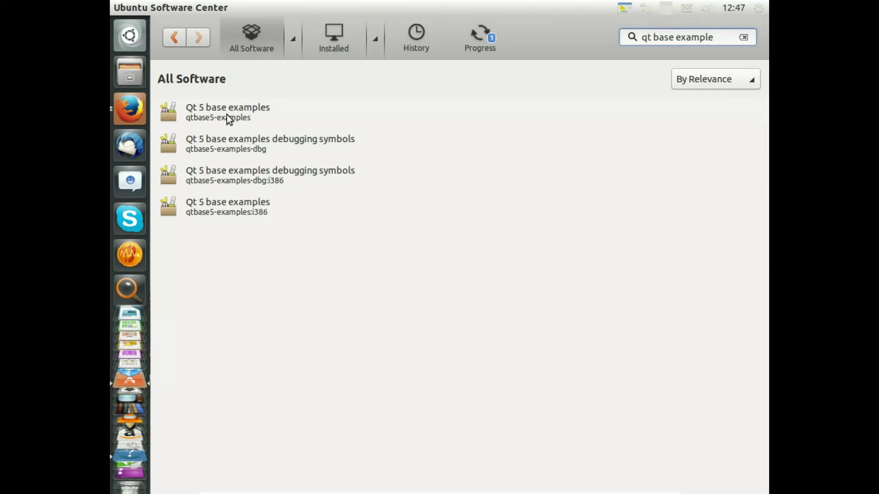
pyautogui.click(227, 114)
pyautogui.click(203, 143)
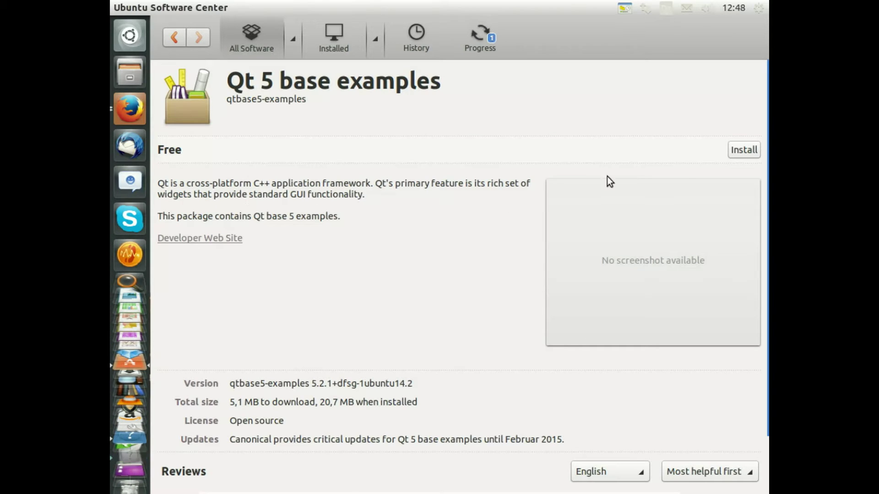
# - Install the qtbase5-examples package, return to the search results and select its entry
pyautogui.click(735, 151)
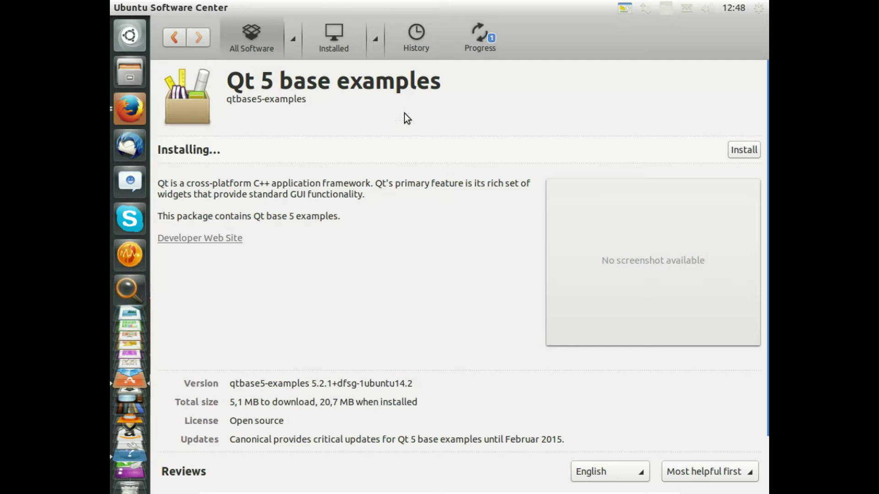
pyautogui.click(172, 40)
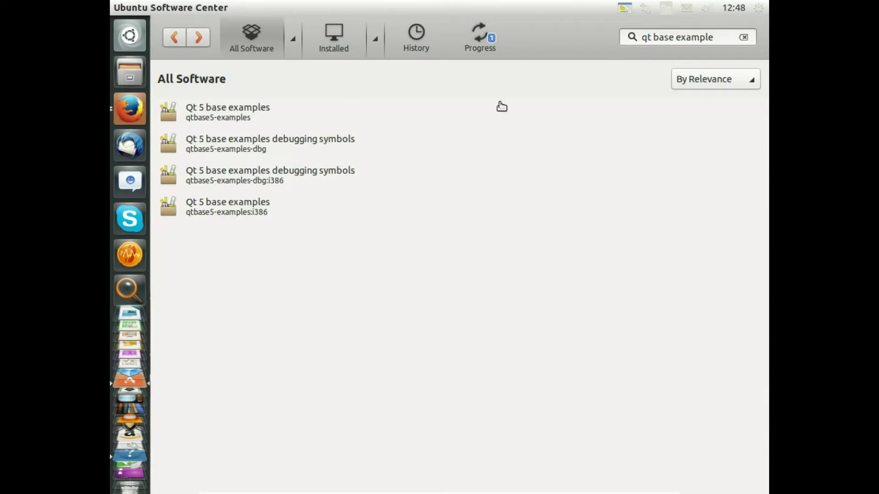
pyautogui.click(242, 115)
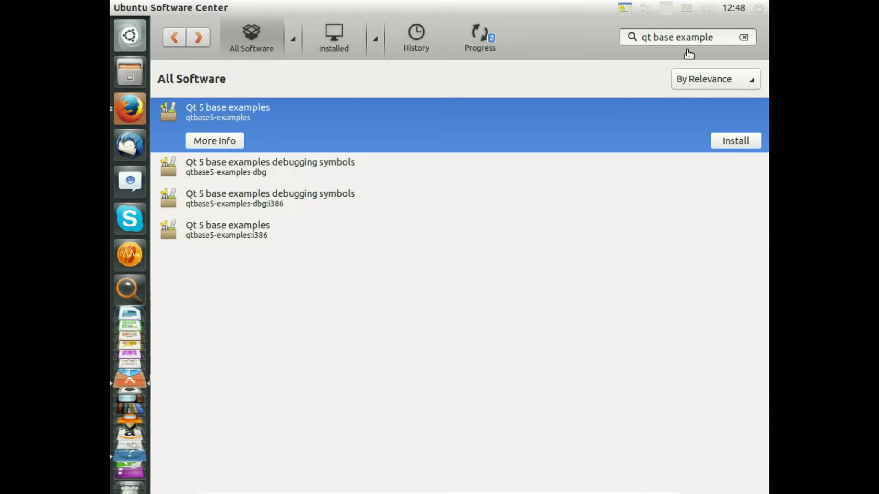
# - Search the software catalogue for "ubuntu sdk" and select the Ubuntu SDK entry
pyautogui.moveTo(708, 39); pyautogui.dragTo(625, 49)
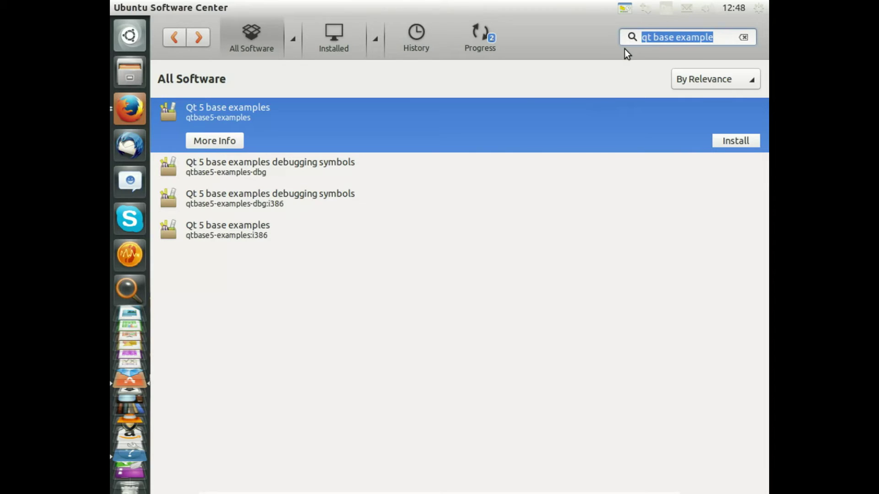
pyautogui.write('ub')
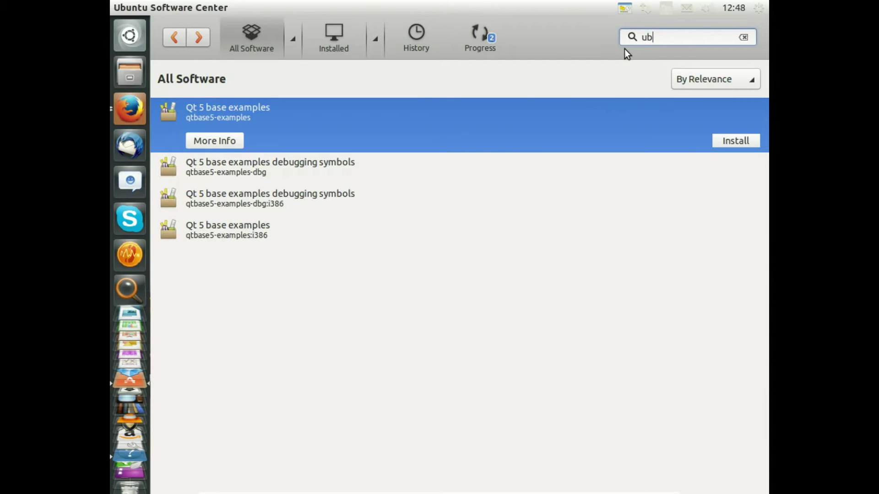
pyautogui.write('untu sdk')
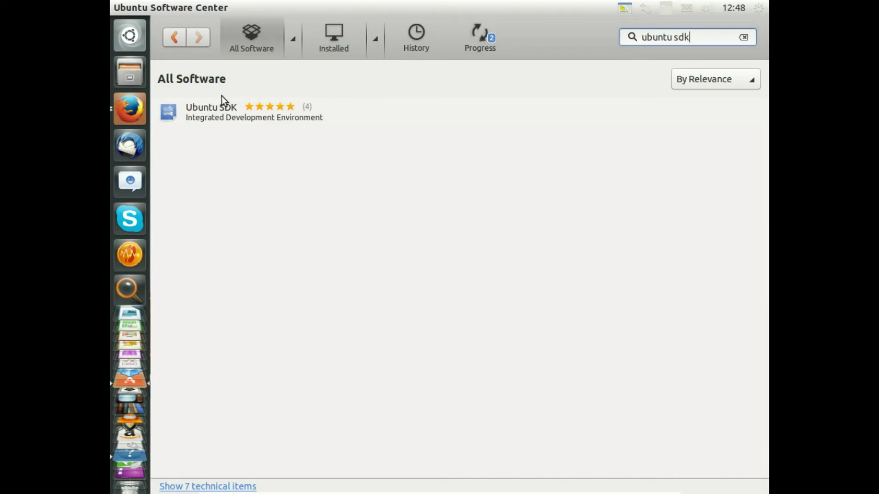
pyautogui.click(200, 118)
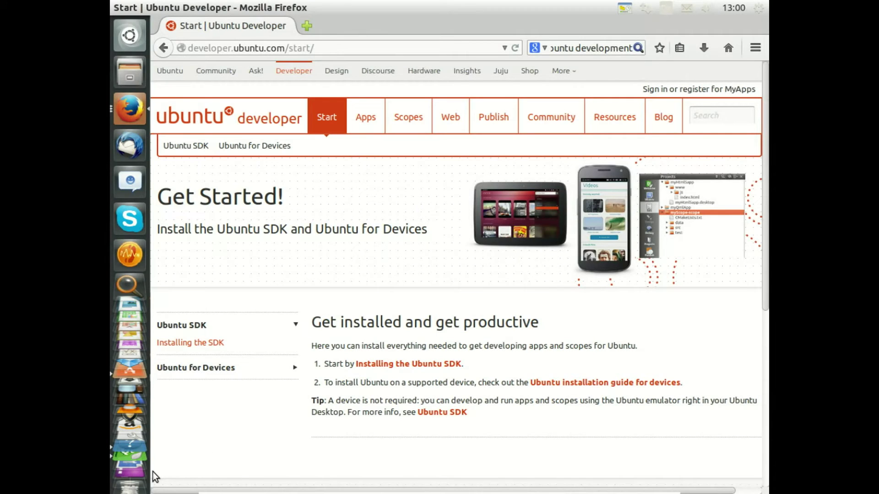
# - Switch to Qt Creator and view its Welcome projects and its Ubuntu start page
pyautogui.moveTo(139, 449)
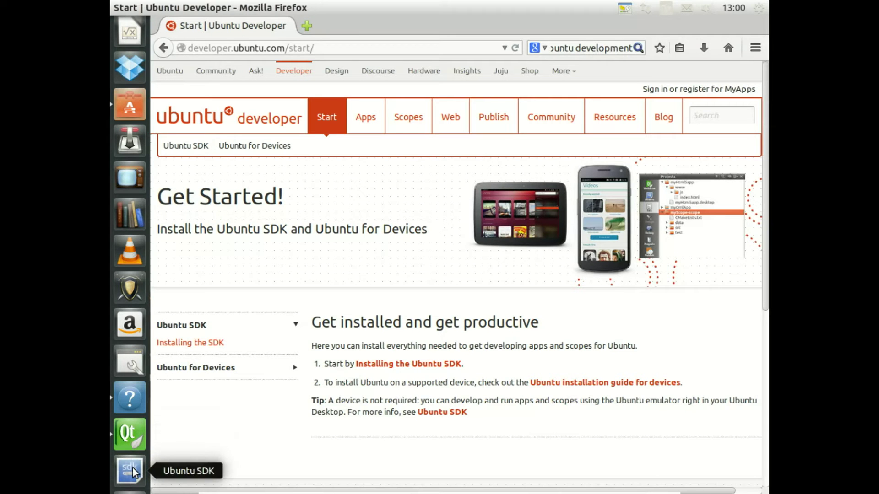
pyautogui.click(129, 437)
pyautogui.click(255, 73)
pyautogui.click(179, 63)
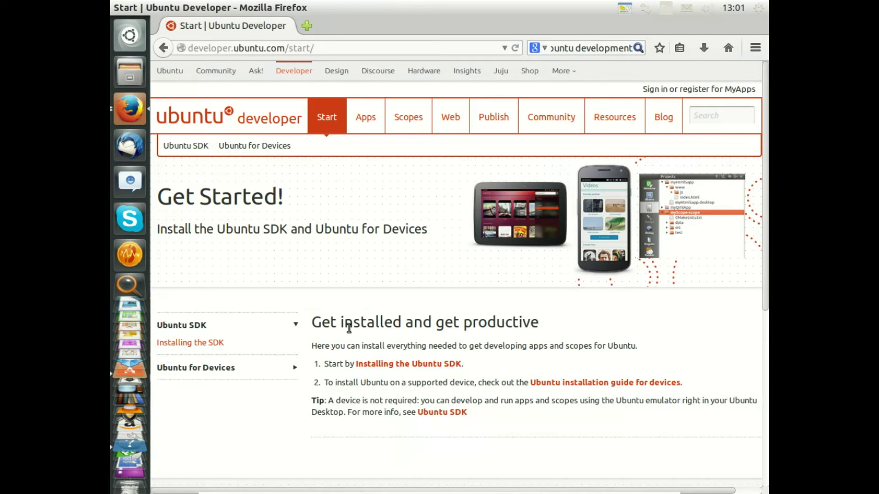
pyautogui.hotkey('alt', 'Tab')
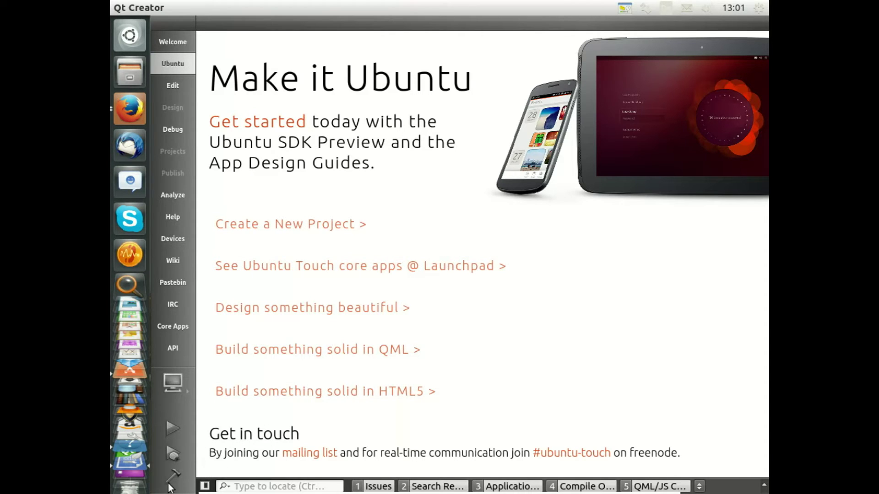
pyautogui.moveTo(137, 8)
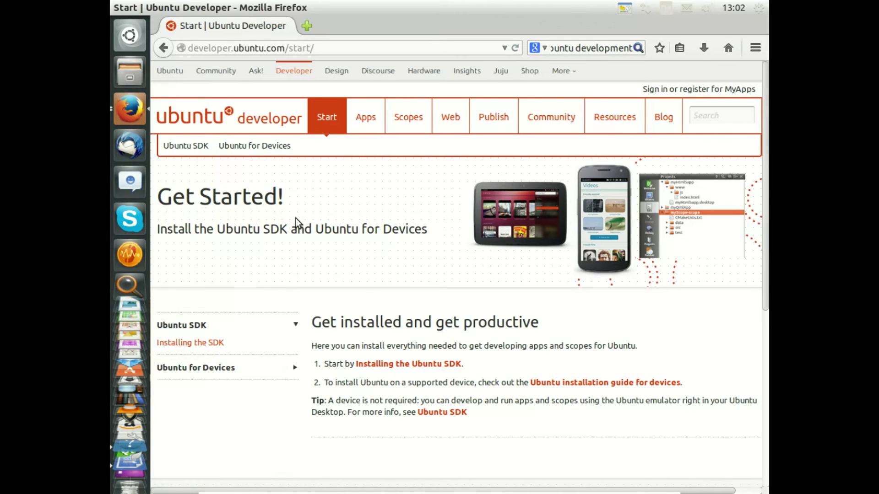
# - Find Synaptic Package Manager by searching the system for "syna", launch it and authenticate with the account password
pyautogui.click(136, 38)
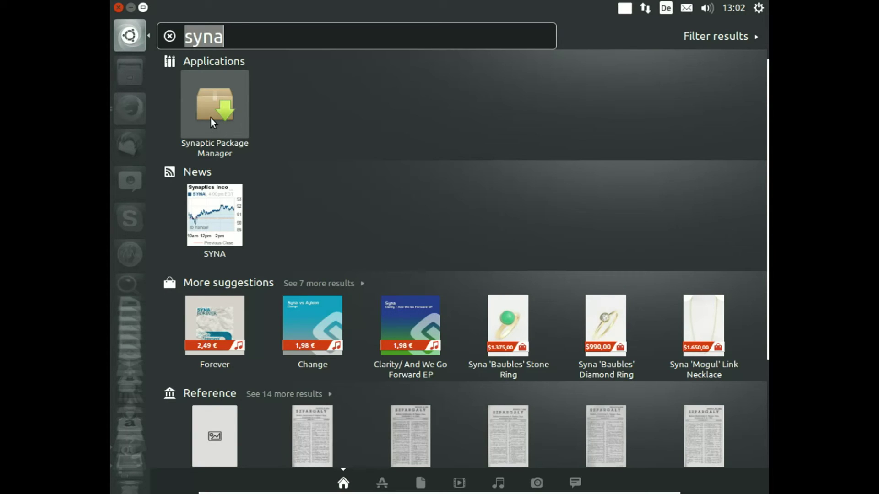
pyautogui.click(210, 118)
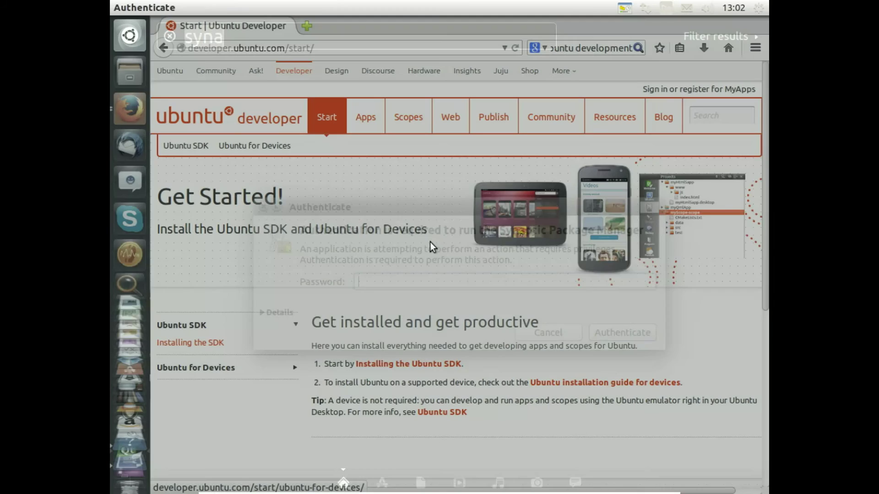
pyautogui.write('****')
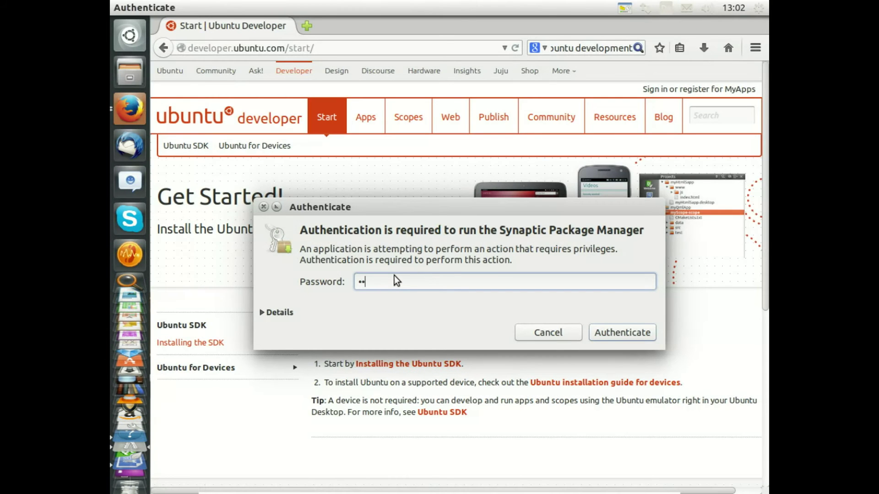
pyautogui.write('****')
pyautogui.press('Return')
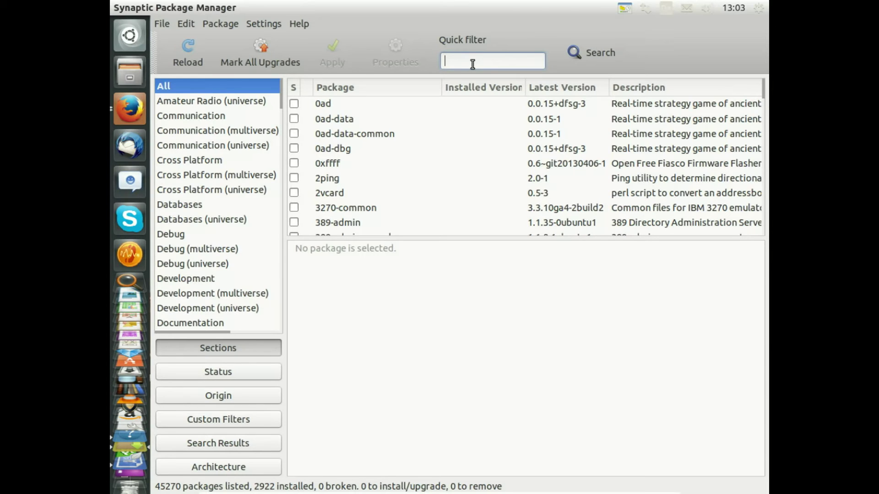
# - Filter the packages by "qt examples" and mark qtdeclarative5-examples for installation together with its required additional packages
pyautogui.write('qt')
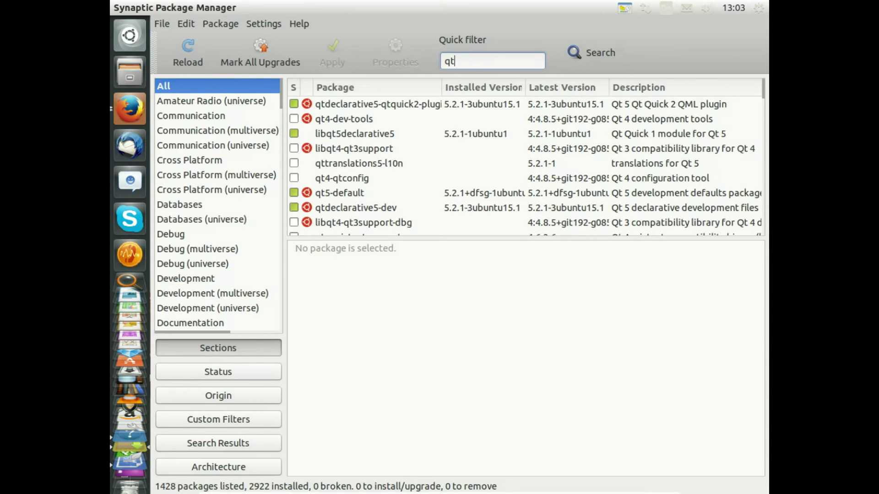
pyautogui.write(' examples')
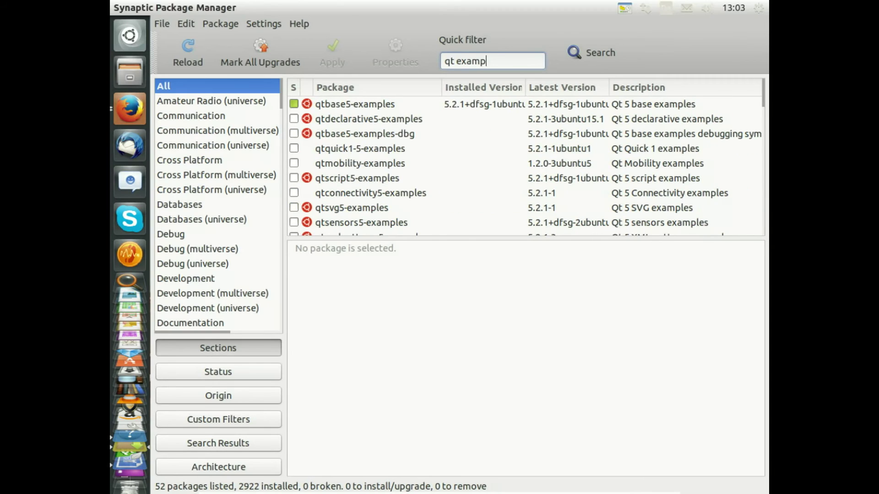
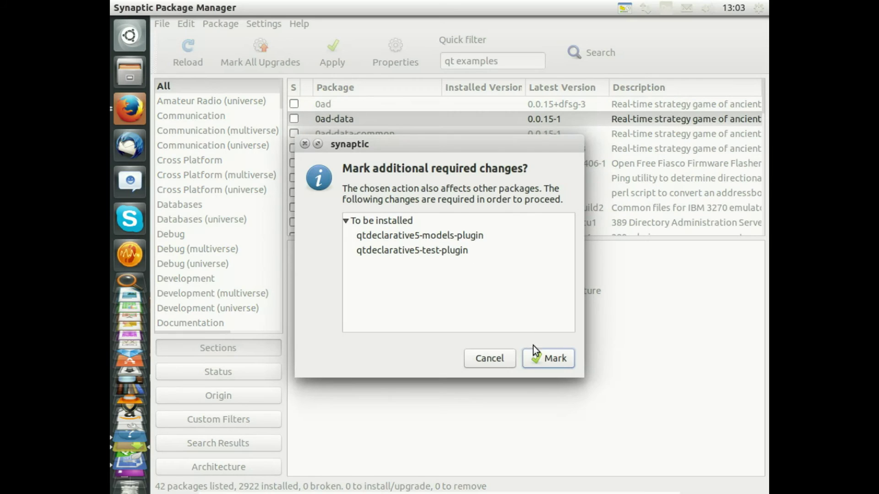
pyautogui.click(552, 360)
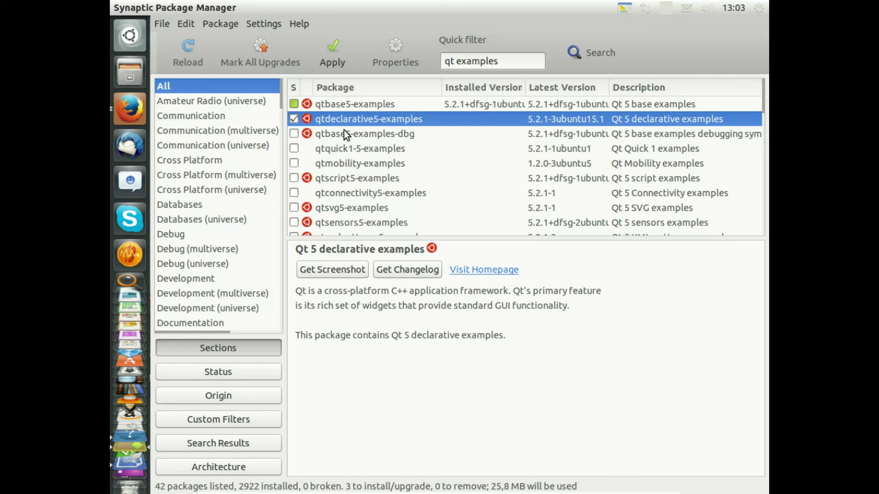
# - Mark the Qt 5 script, SVG, sensors, tools, XML patterns, location and multimedia example packages for installation
pyautogui.click(295, 179)
pyautogui.click(322, 200)
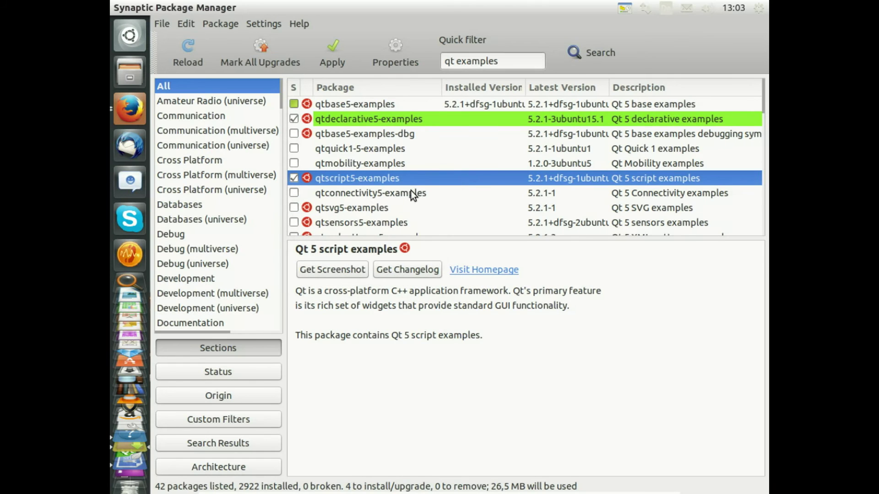
pyautogui.click(295, 208)
pyautogui.click(312, 230)
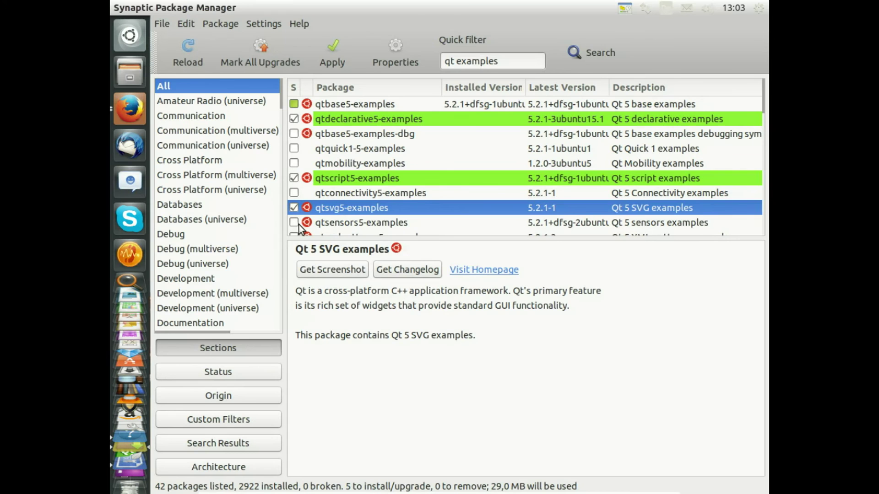
pyautogui.click(294, 223)
pyautogui.click(389, 249)
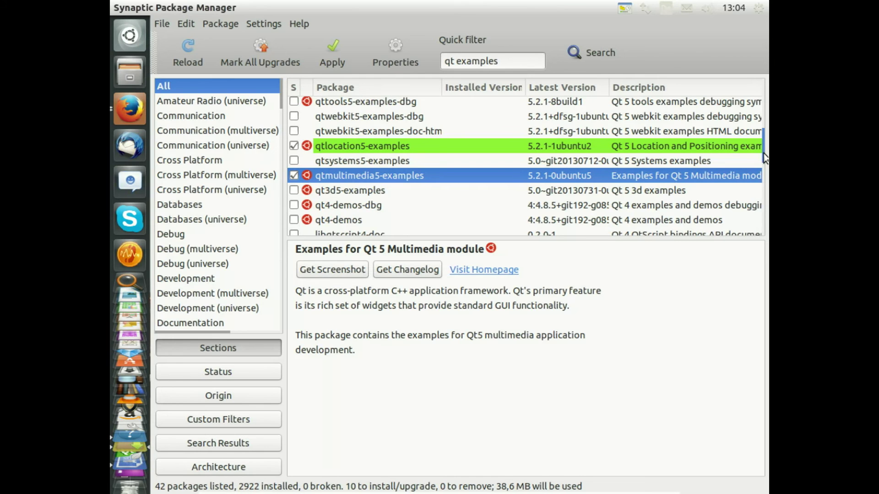
# - Check the remaining example packages, review the list of packages marked for installation and apply the changes
pyautogui.scroll(-3, 762, 169)
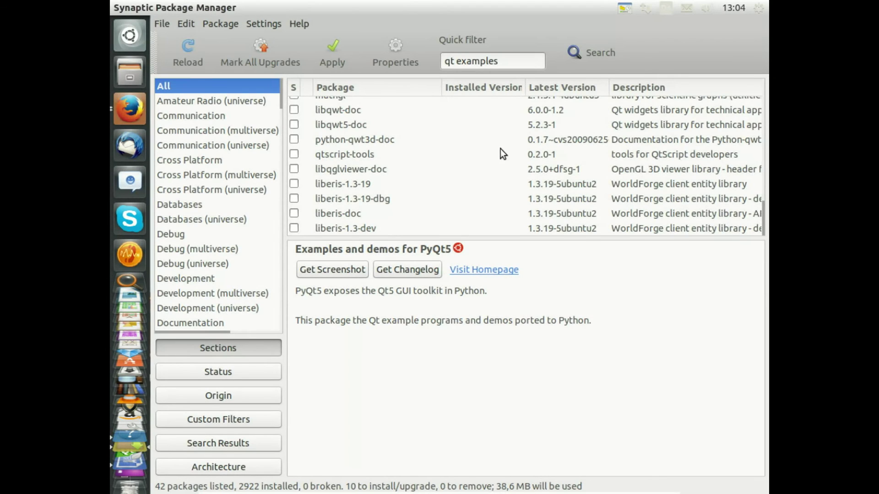
pyautogui.scroll(4, 495, 158)
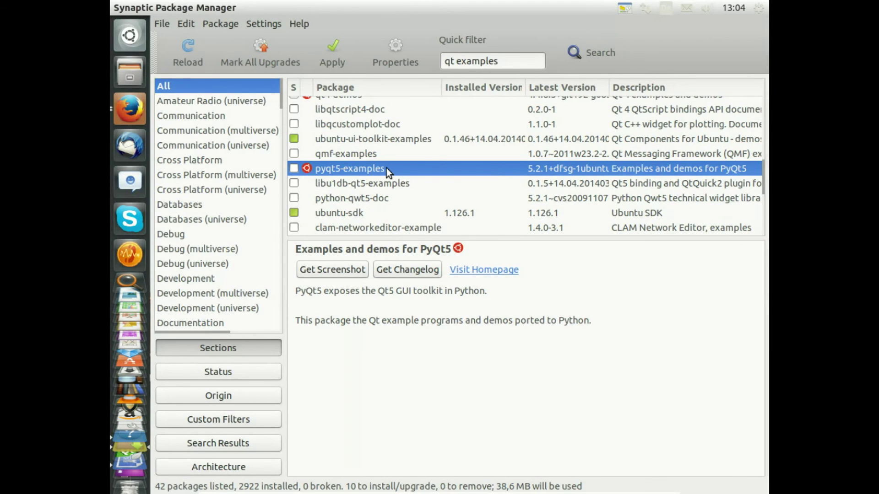
pyautogui.scroll(1, 436, 155)
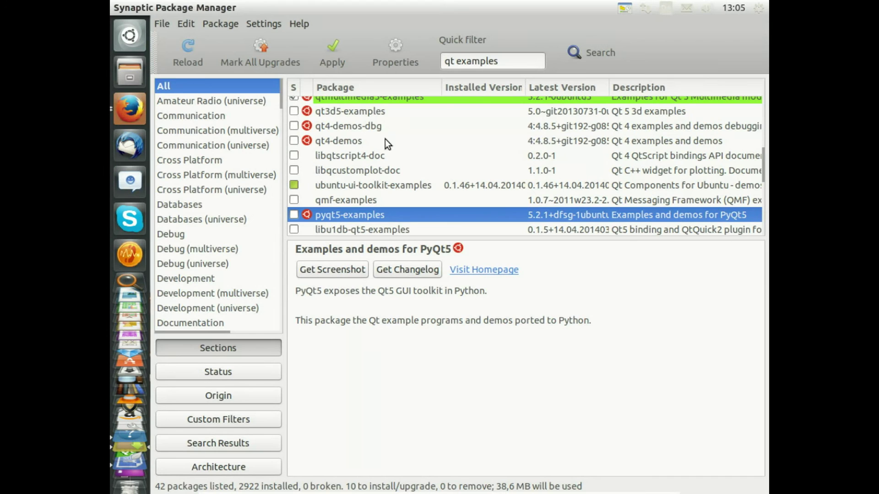
pyautogui.click(333, 53)
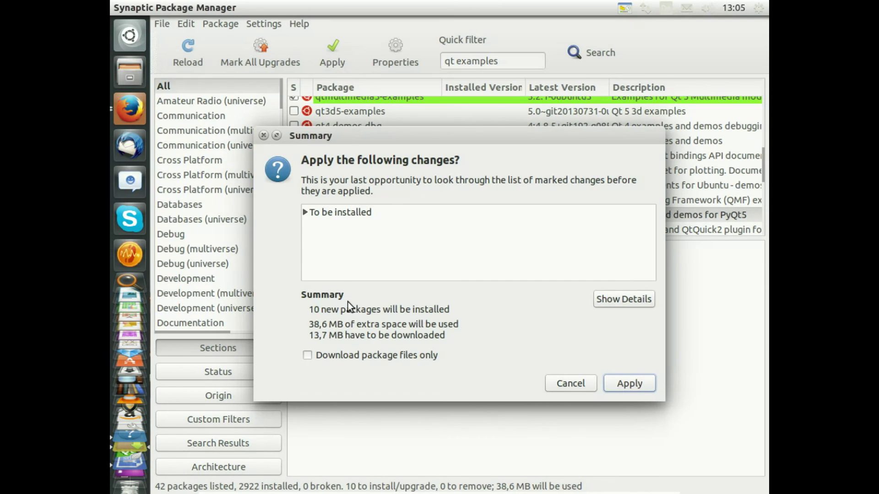
pyautogui.moveTo(347, 136); pyautogui.dragTo(358, 127)
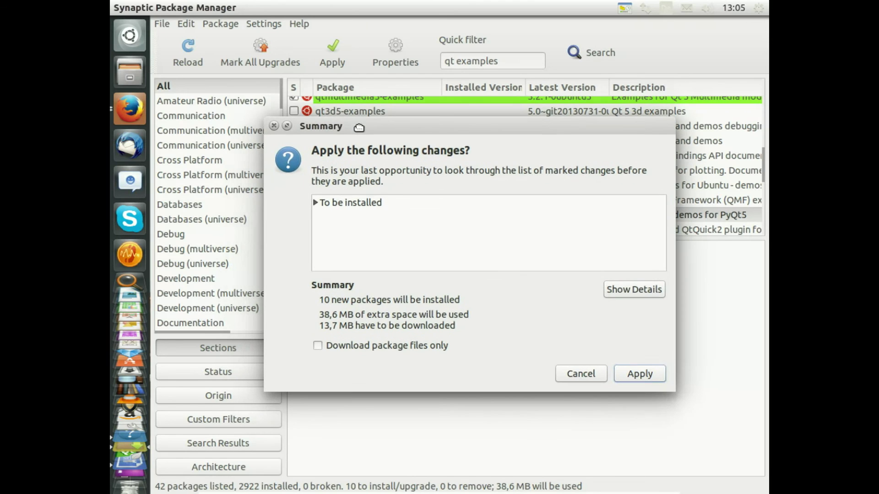
pyautogui.click(317, 201)
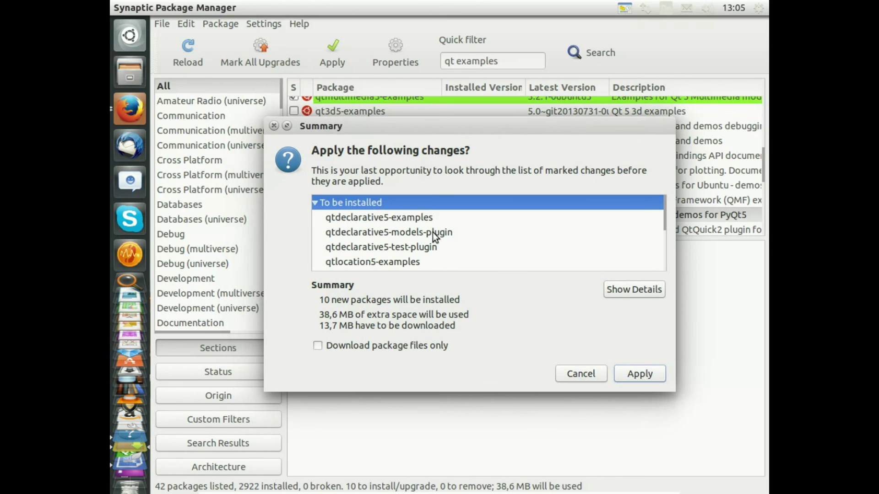
pyautogui.scroll(-3, 400, 242)
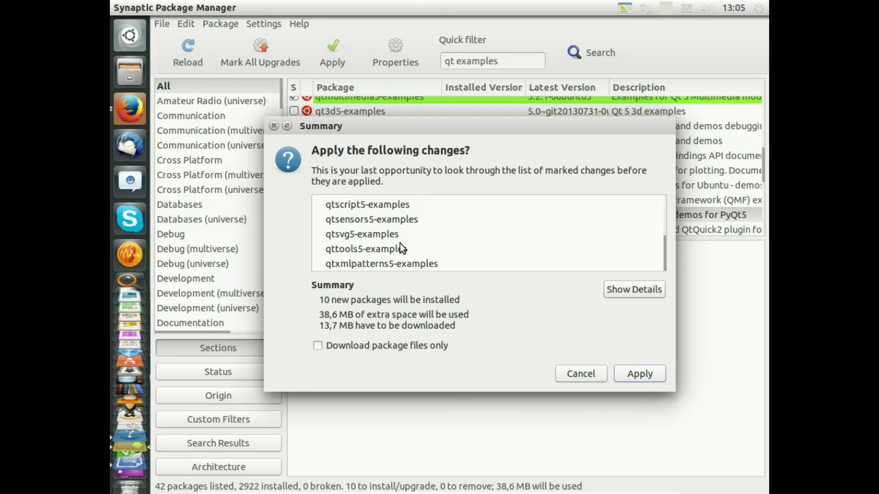
pyautogui.click(637, 373)
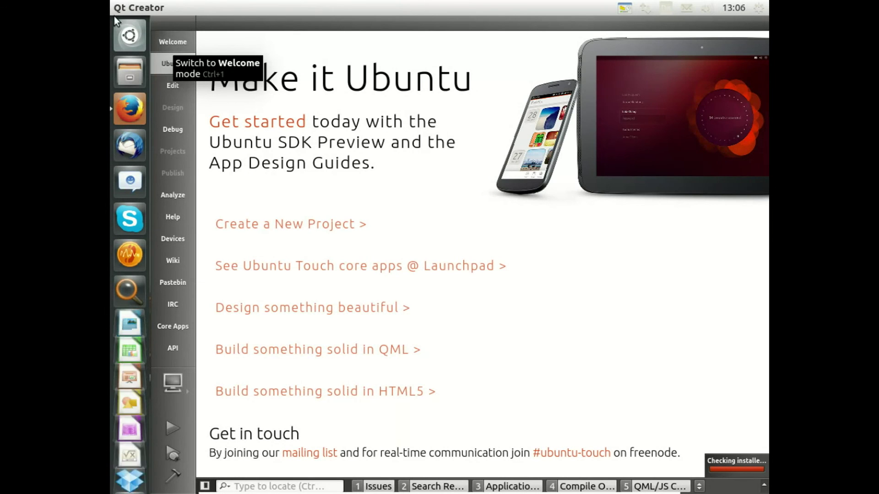
# - In Qt Creator, open the Welcome examples and browse the example projects through to the end of the list
pyautogui.click(178, 41)
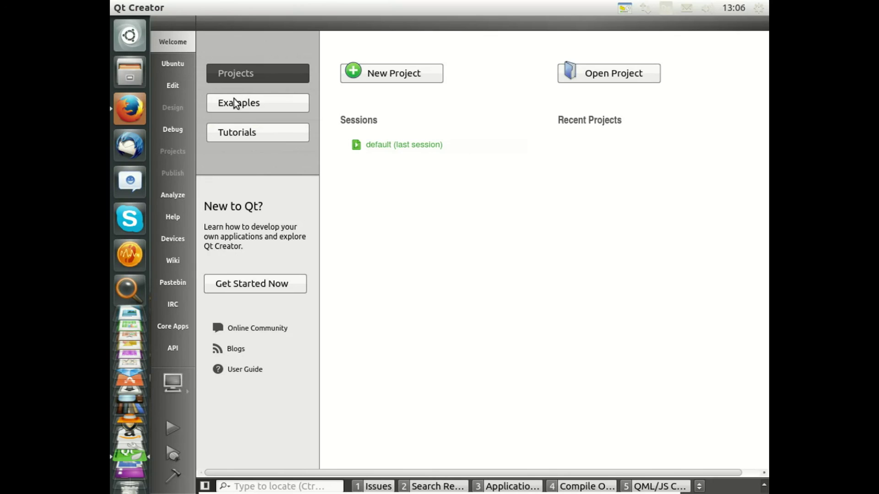
pyautogui.click(251, 106)
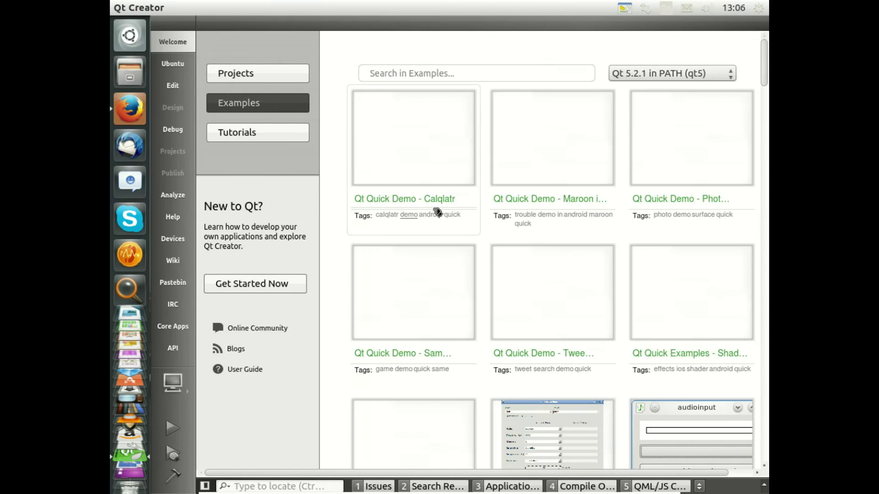
pyautogui.moveTo(462, 209)
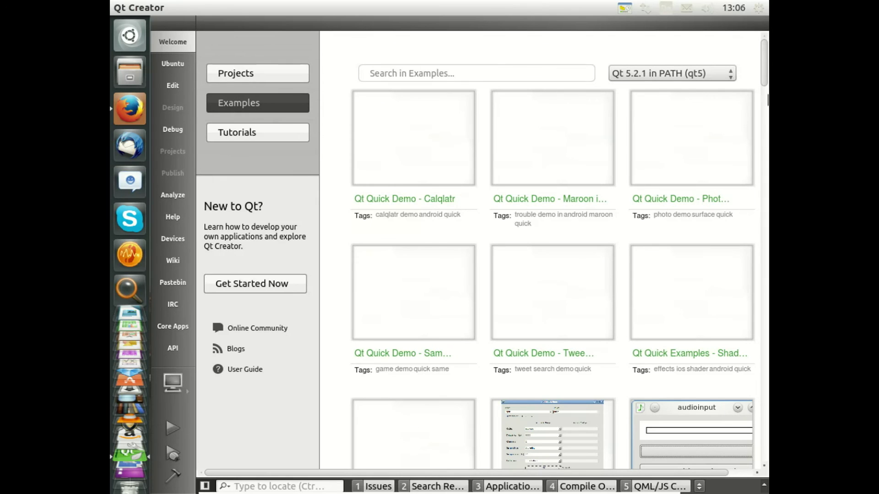
pyautogui.moveTo(764, 88); pyautogui.dragTo(760, 459)
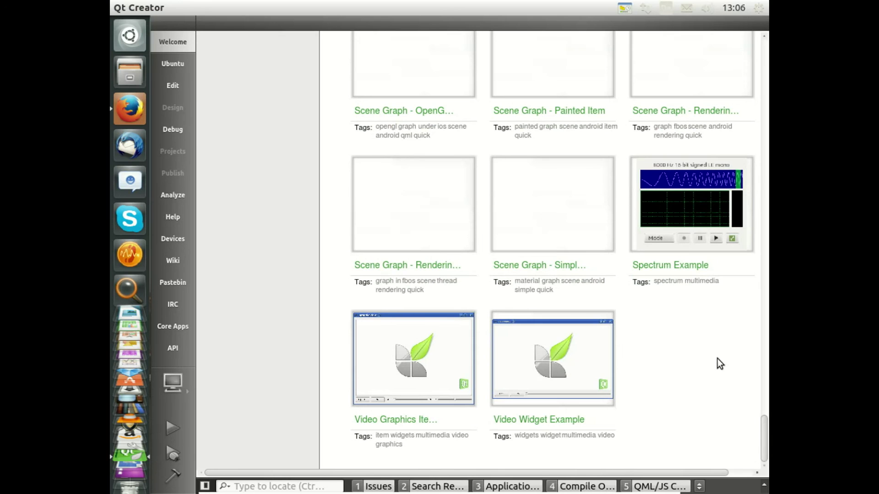